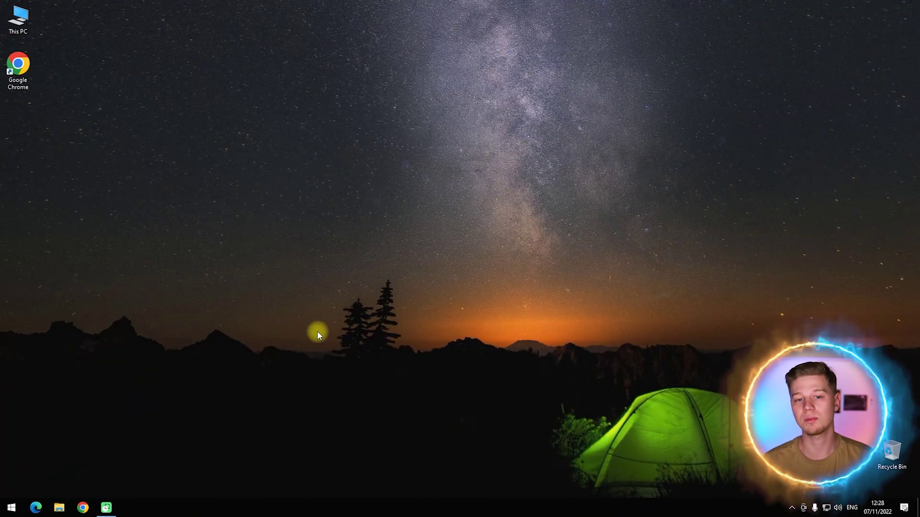
Step: Open the Run dialog with Win+R
key(super+r)
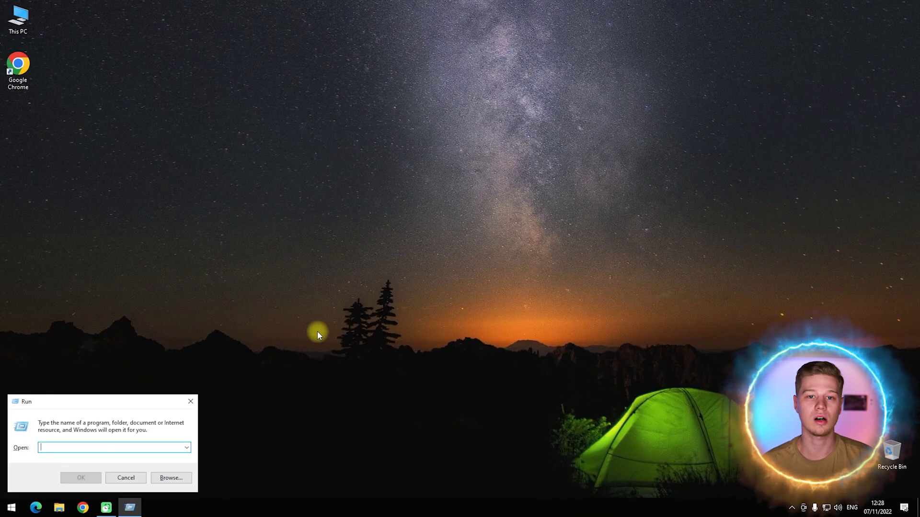
Step: Uninstall Microsoft Visual C++ 2015-2022 Redistributable (x64) through appwiz.cpl's Programs and Features
text(appwiz.cpl)
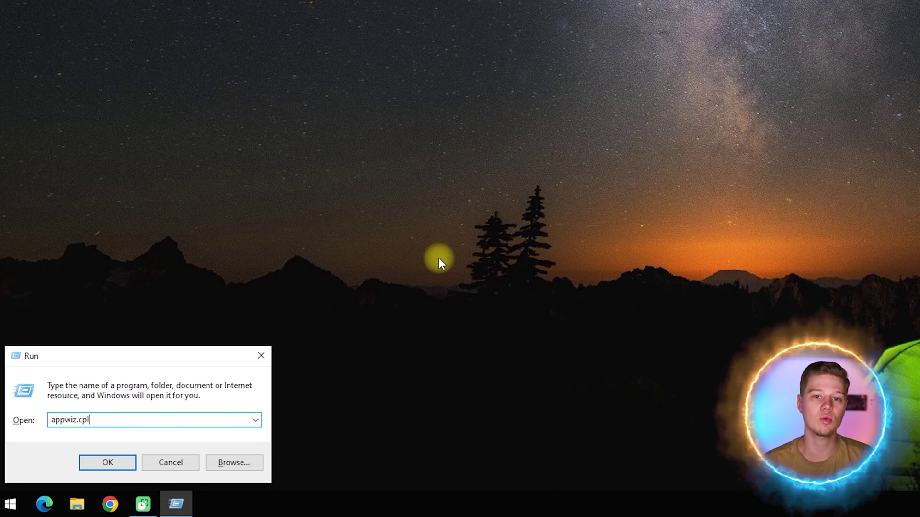
key(Return)
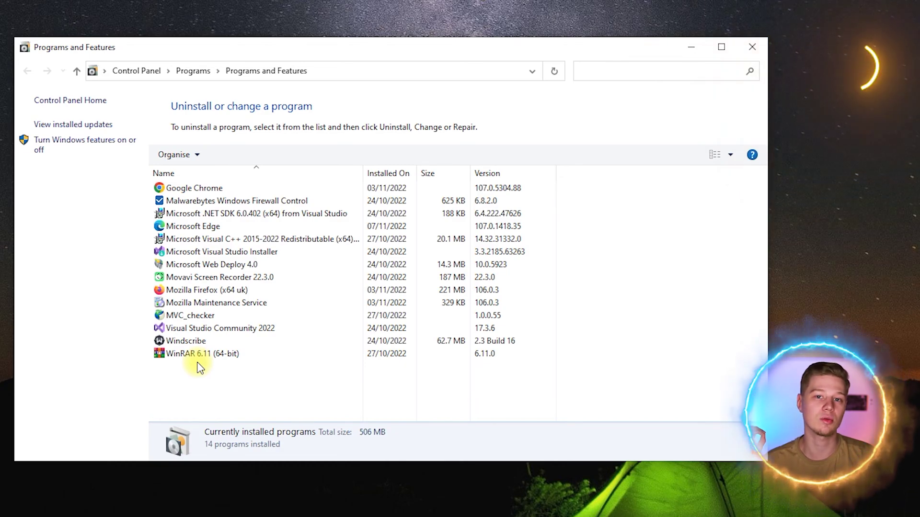
click(246, 239)
right_click(247, 245)
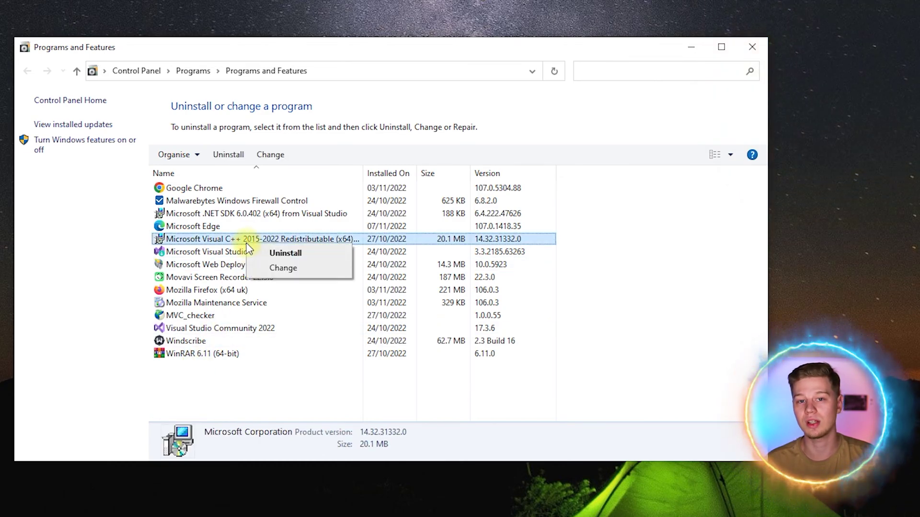
click(277, 254)
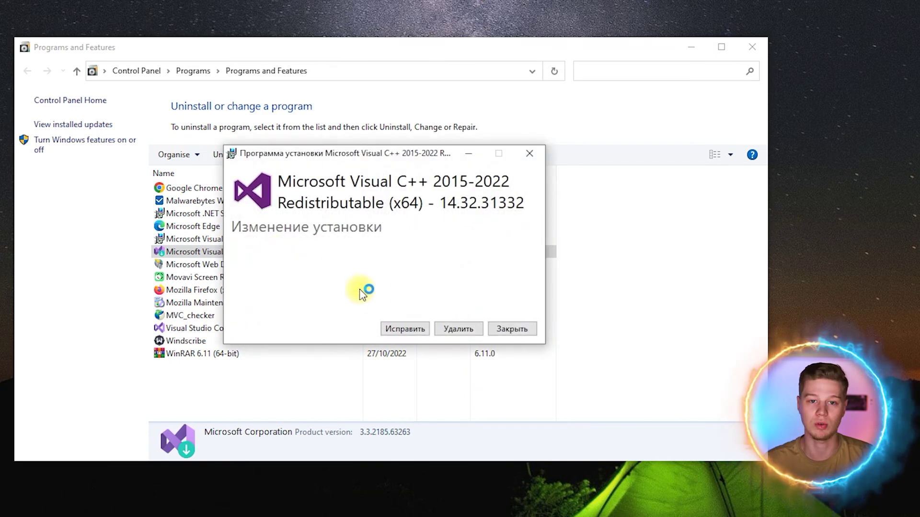
click(458, 331)
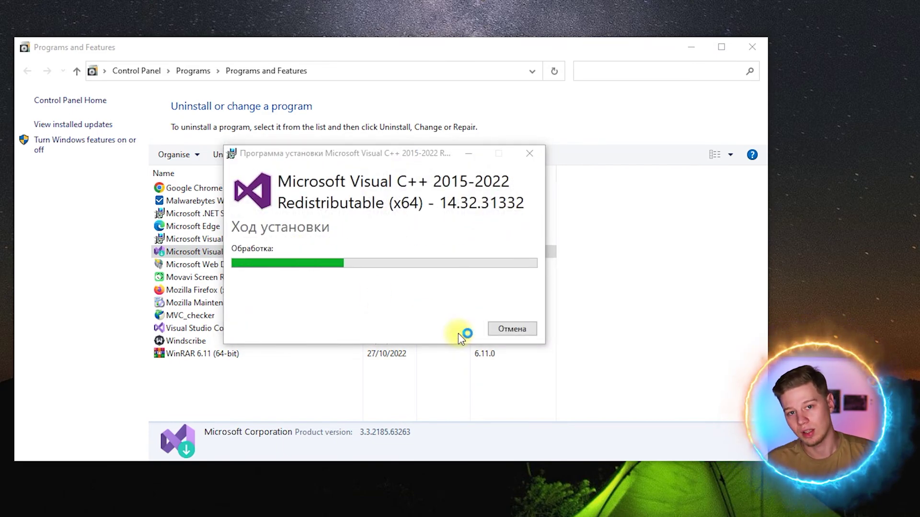
click(507, 329)
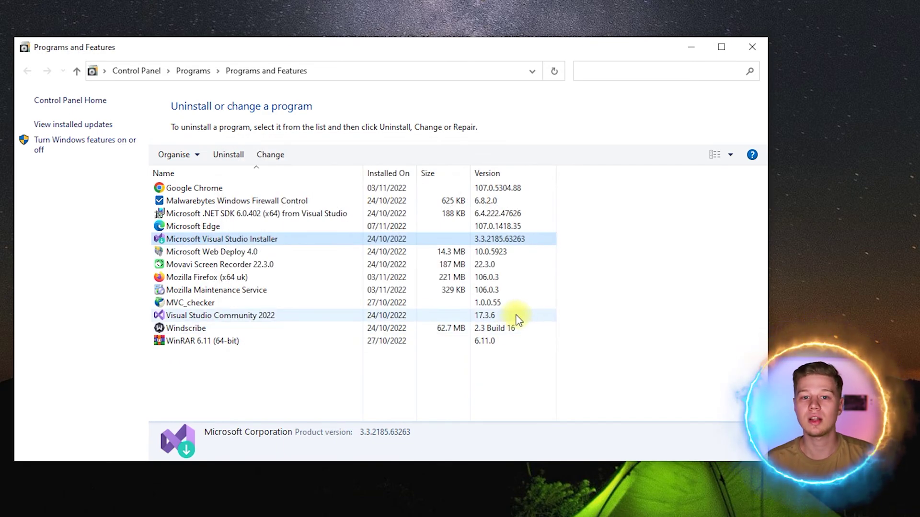
click(642, 236)
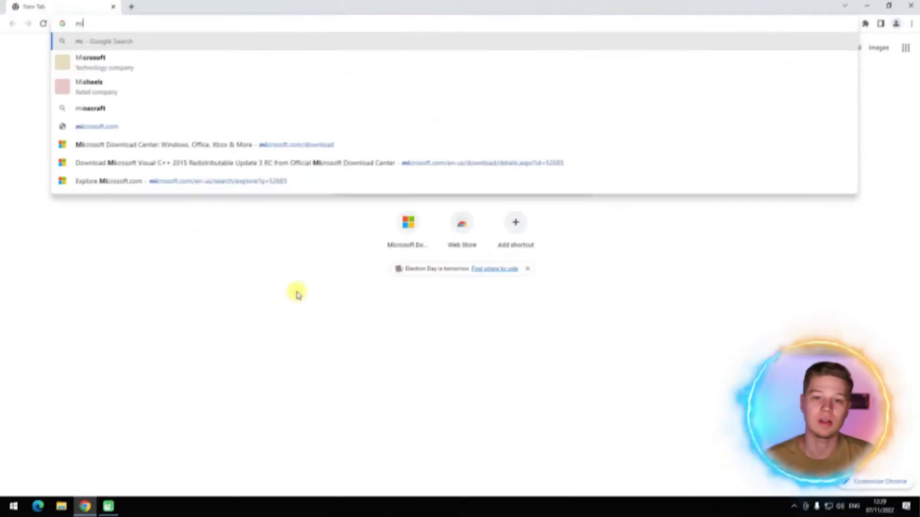
Step: Go to microsoft.com/download and enter 52685 in the site search
text(croso)
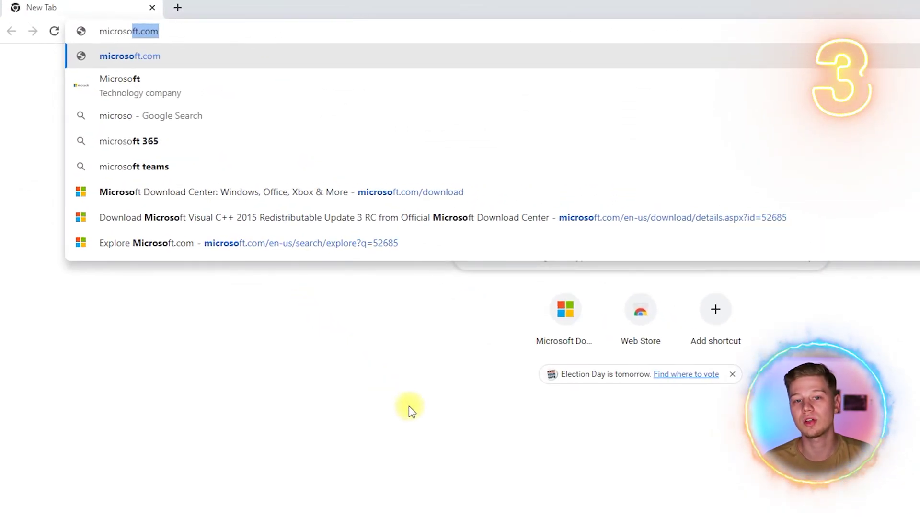
text(ft.com)
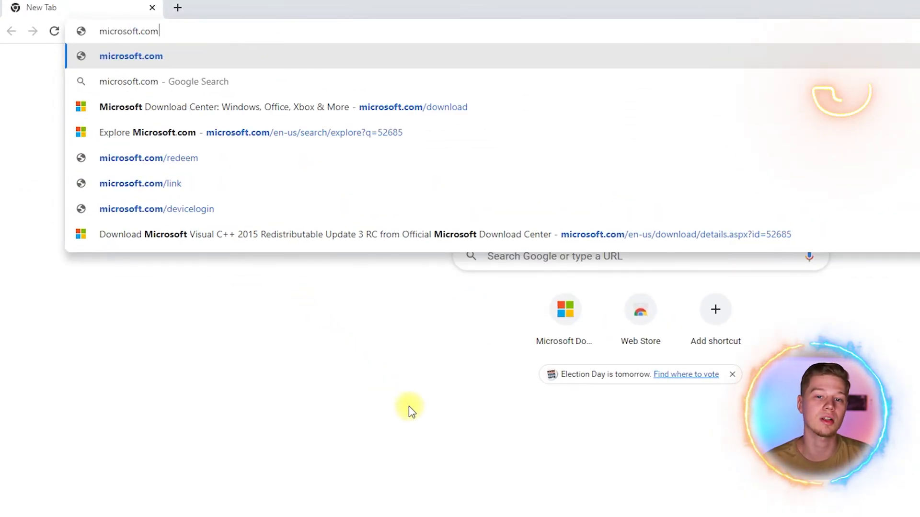
text(/download)
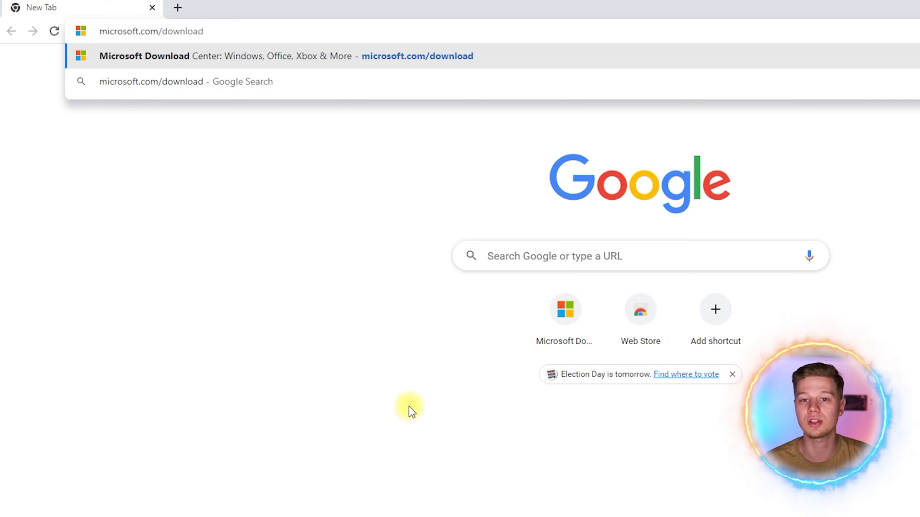
key(Return)
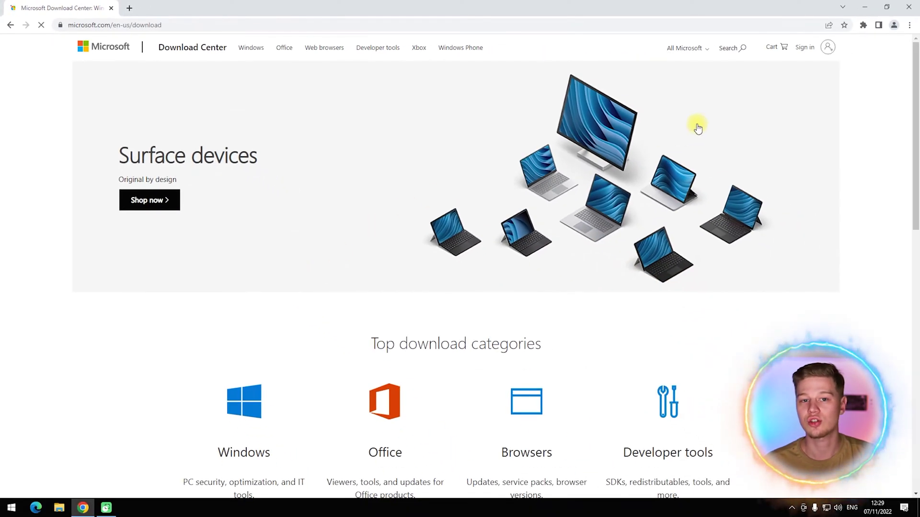
click(732, 47)
text(5)
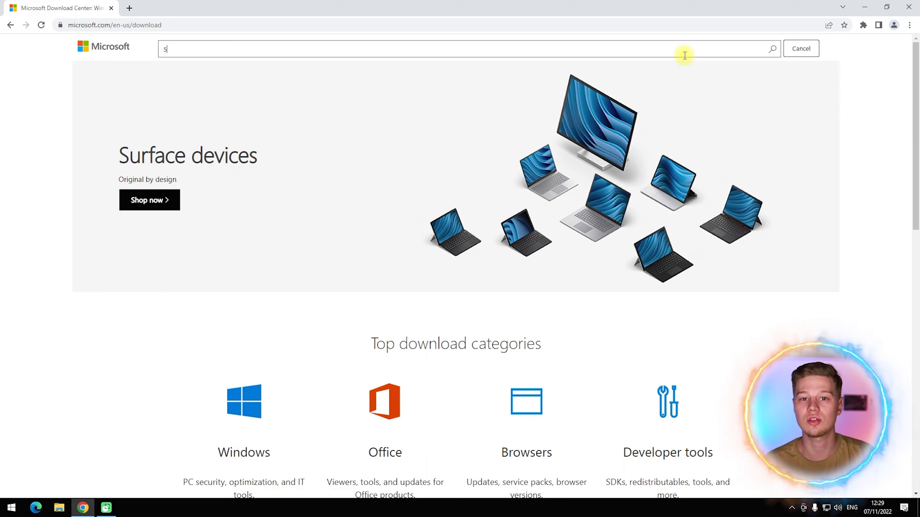
text(268)
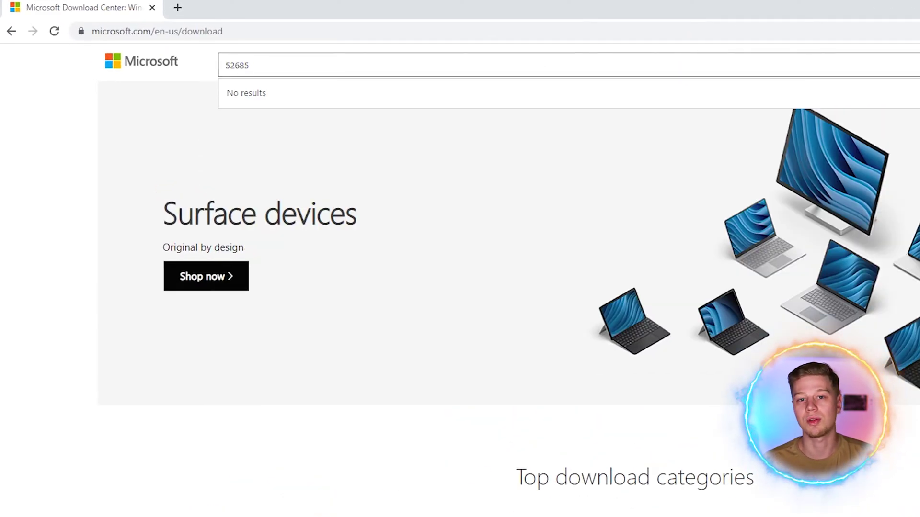
text(5)
Step: Open the Visual C++ 2015 Redistributable Update 3 RC result and review its install instructions
click(747, 48)
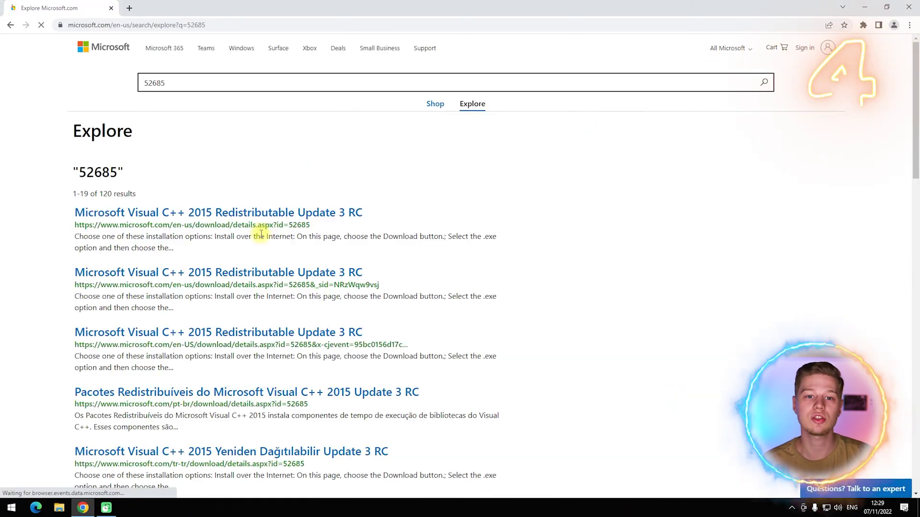
click(344, 214)
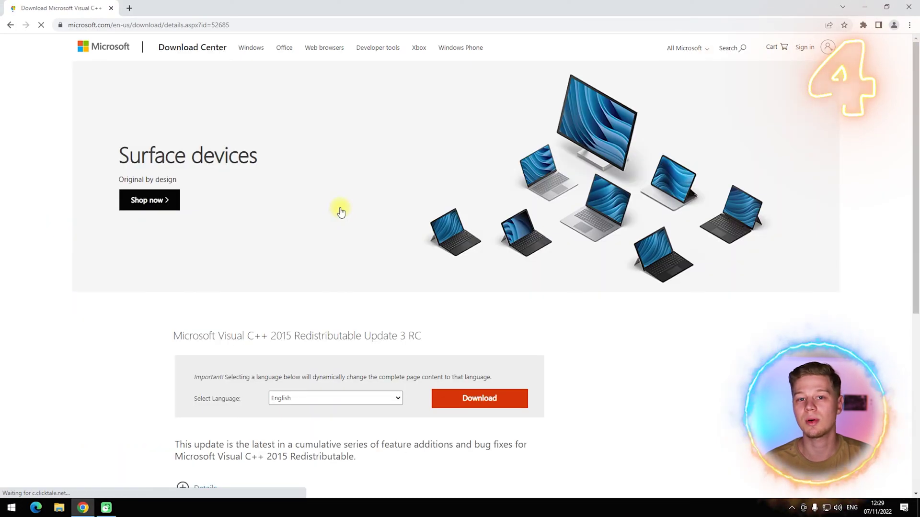
scroll(350, 225, down, 3)
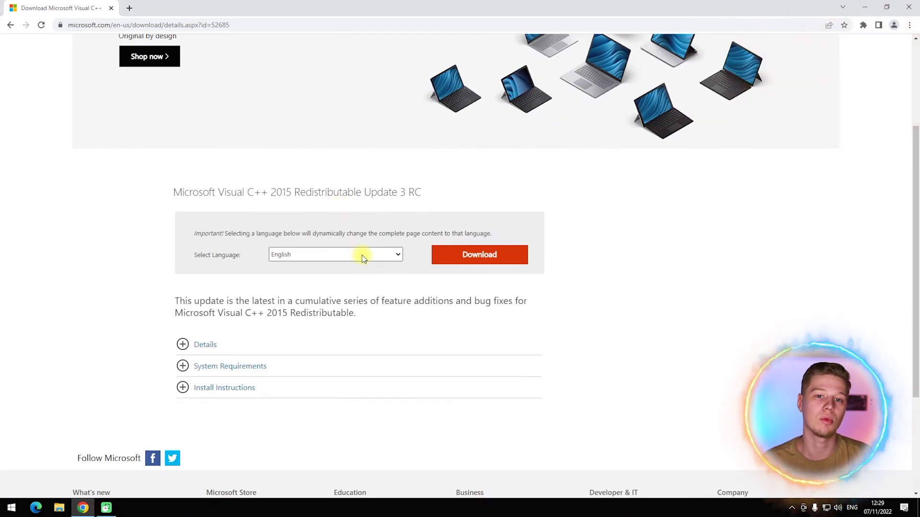
scroll(363, 259, down, 1)
click(238, 343)
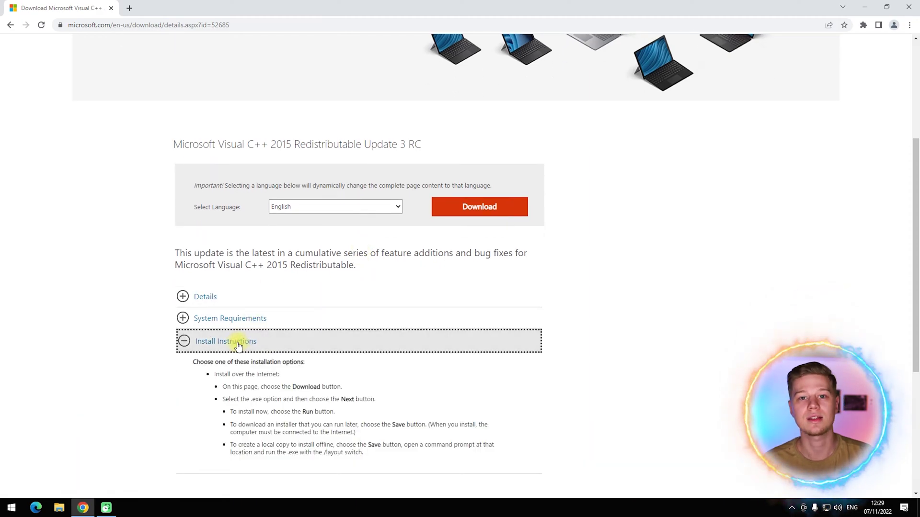
scroll(226, 373, down, 1)
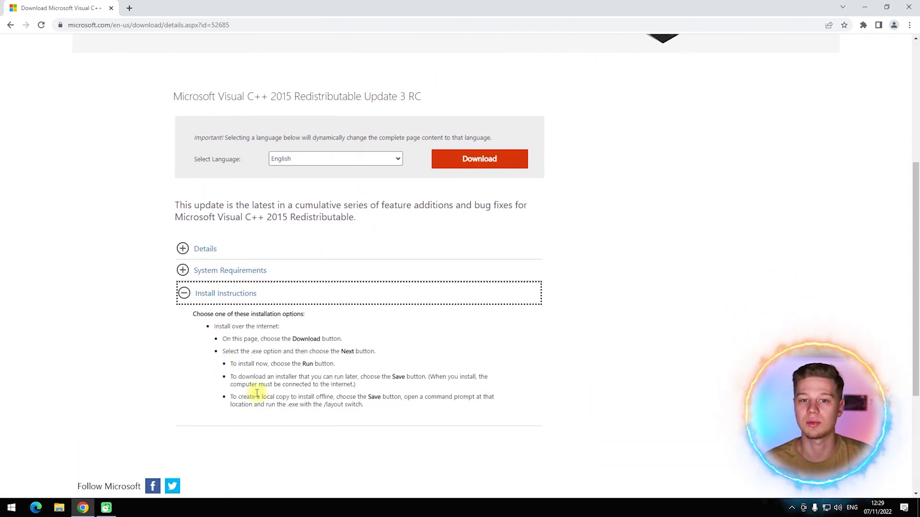
click(277, 297)
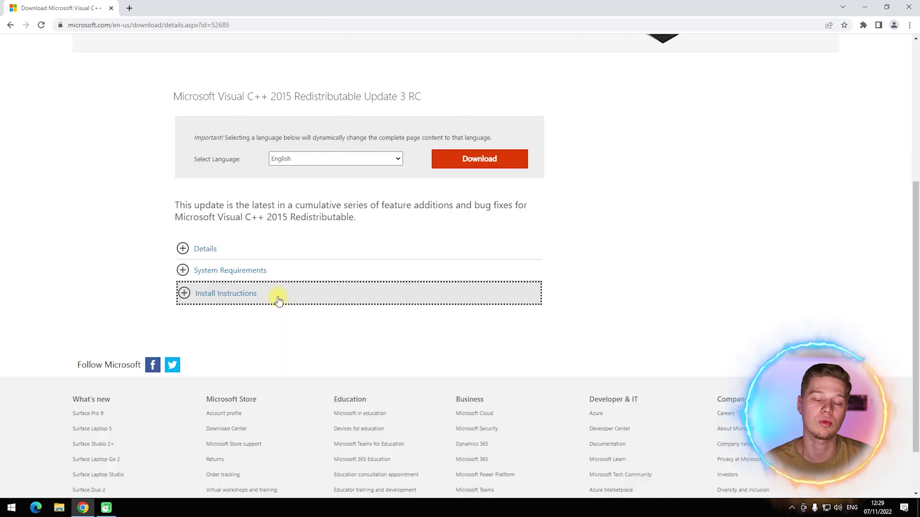
Step: Download vc_redist.x64.exe and install it, closing the installer when finished
click(490, 160)
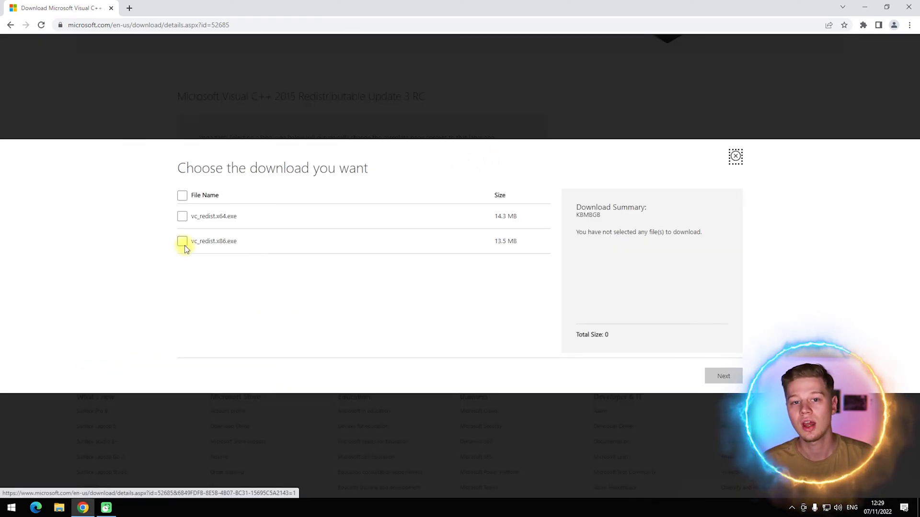
click(182, 218)
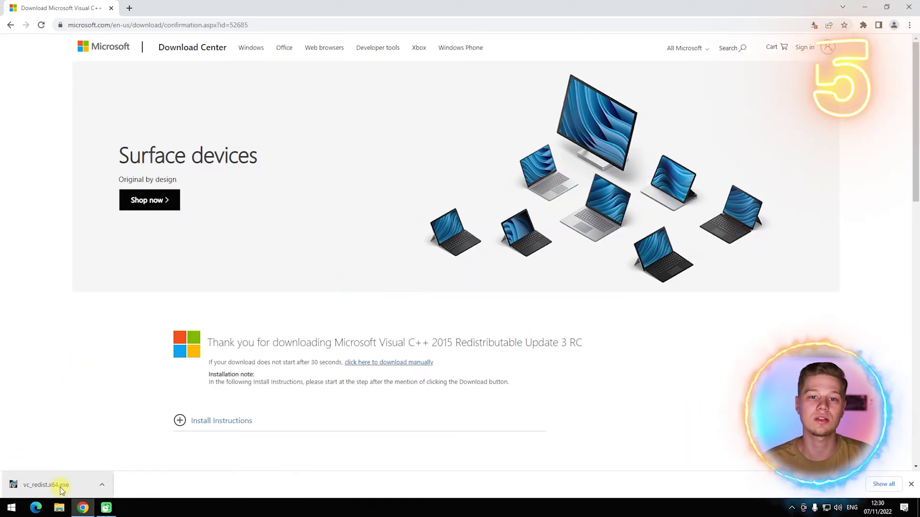
click(60, 486)
click(496, 310)
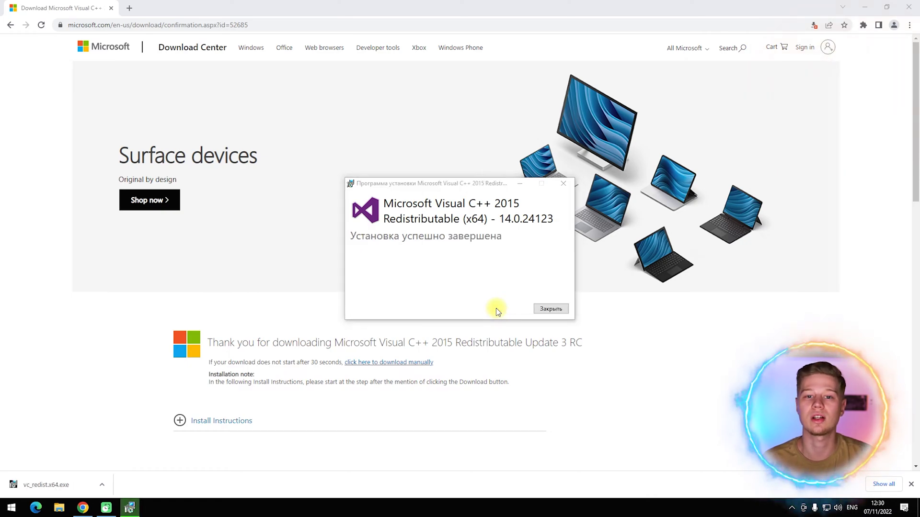
click(550, 309)
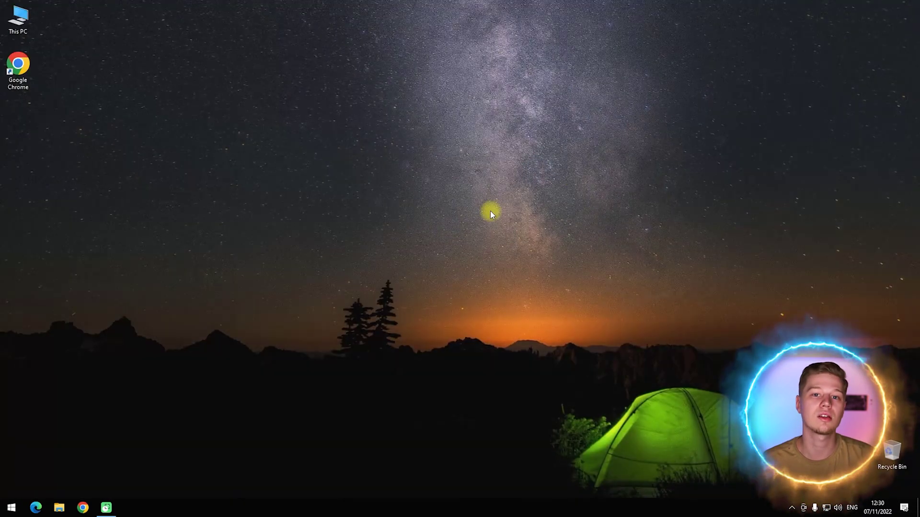
Step: Restart the computer from the Start menu power options
click(12, 508)
click(12, 487)
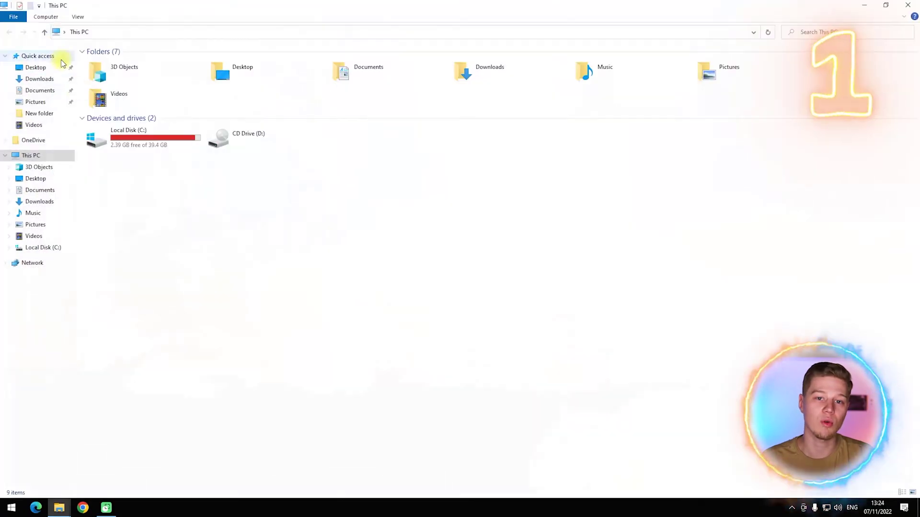
Step: Search C:\Windows for vcruntime140, copy the System32 vcruntime140.dll, and minimize Explorer
double_click(135, 142)
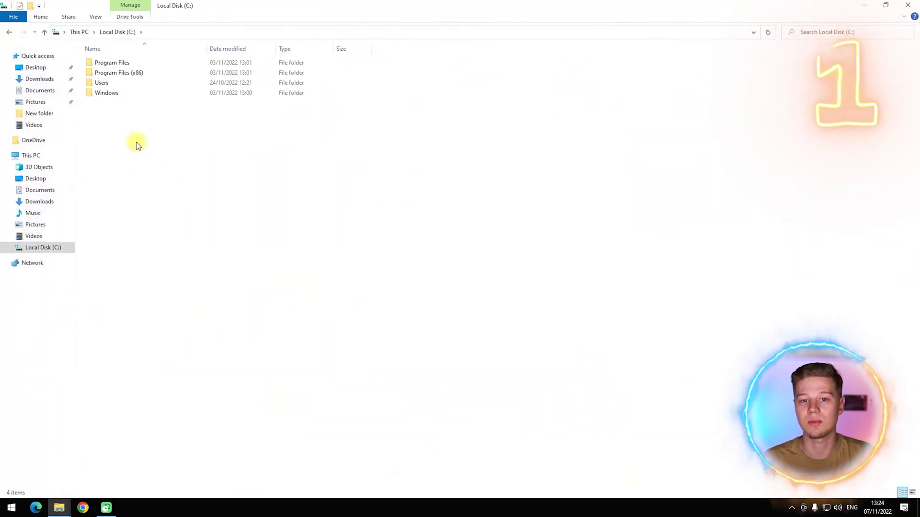
double_click(201, 93)
click(816, 32)
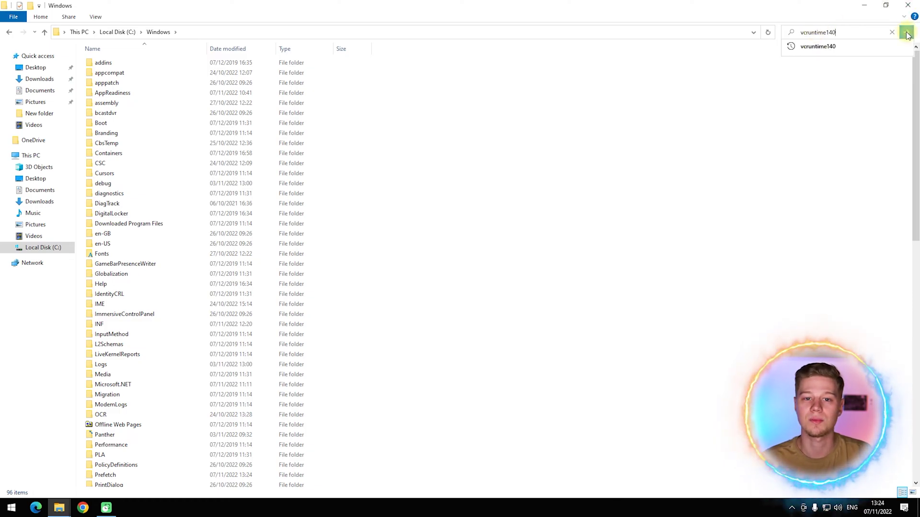
click(900, 34)
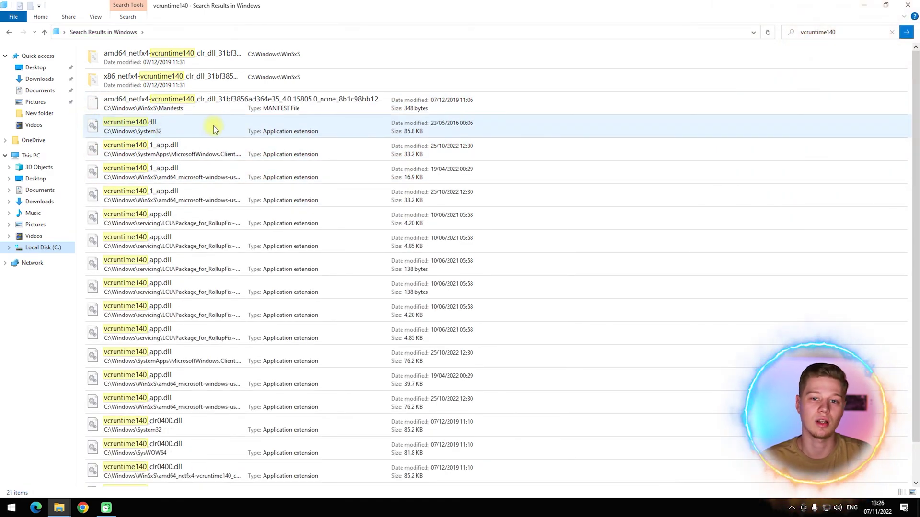
click(251, 125)
right_click(251, 125)
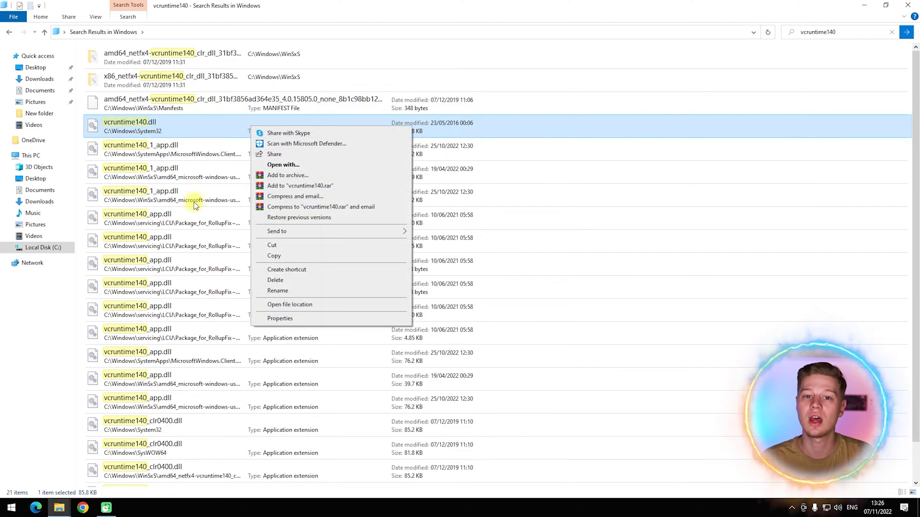
click(280, 257)
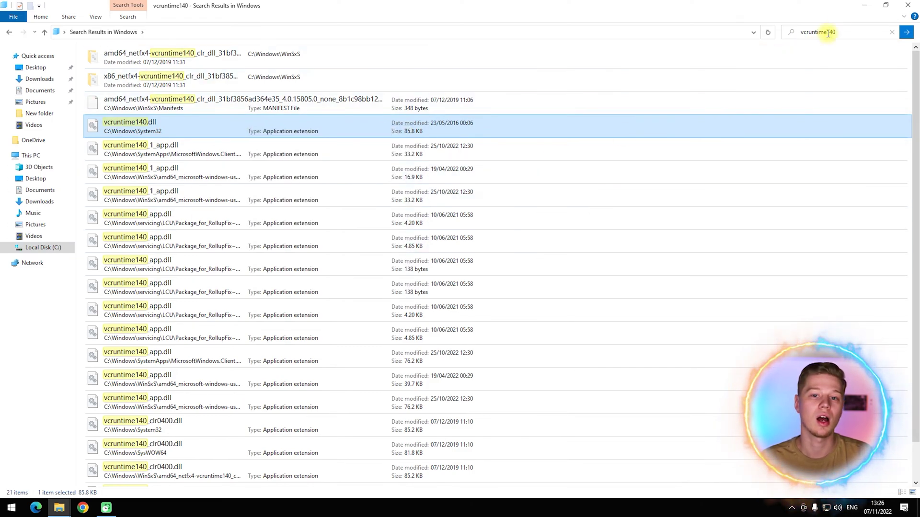
click(866, 5)
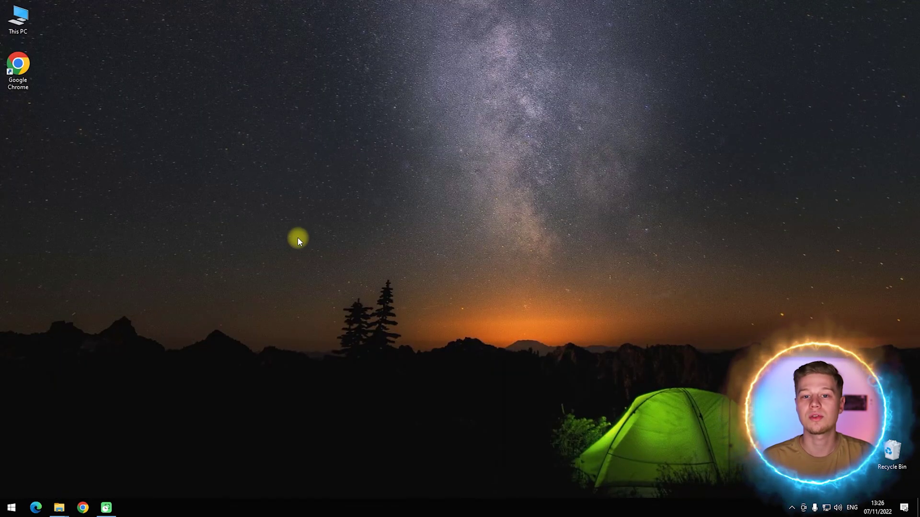
Step: Launch the MSVC_Checker app from the Start menu
click(9, 509)
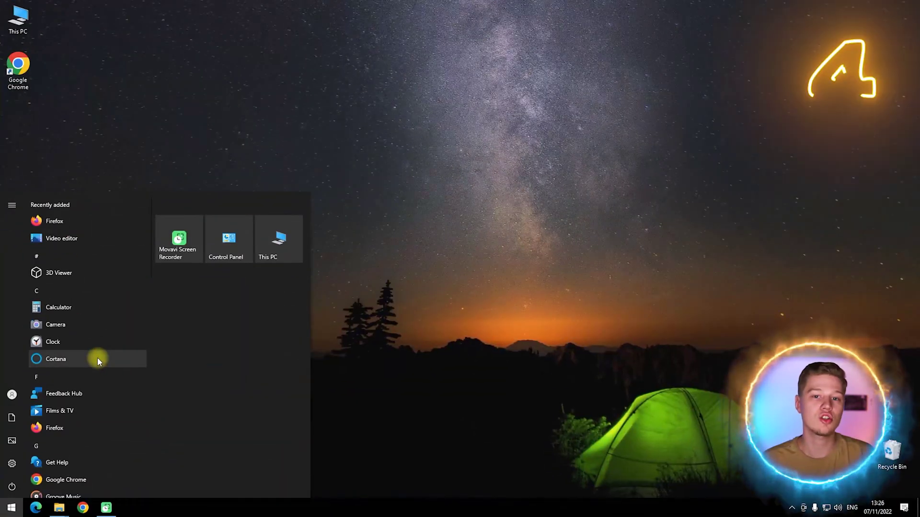
scroll(96, 358, down, 2)
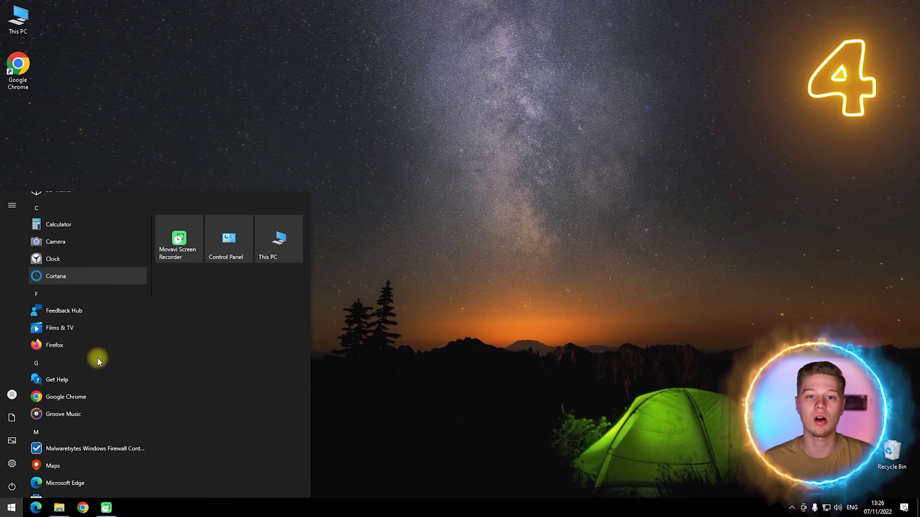
scroll(97, 357, down, 4)
click(88, 357)
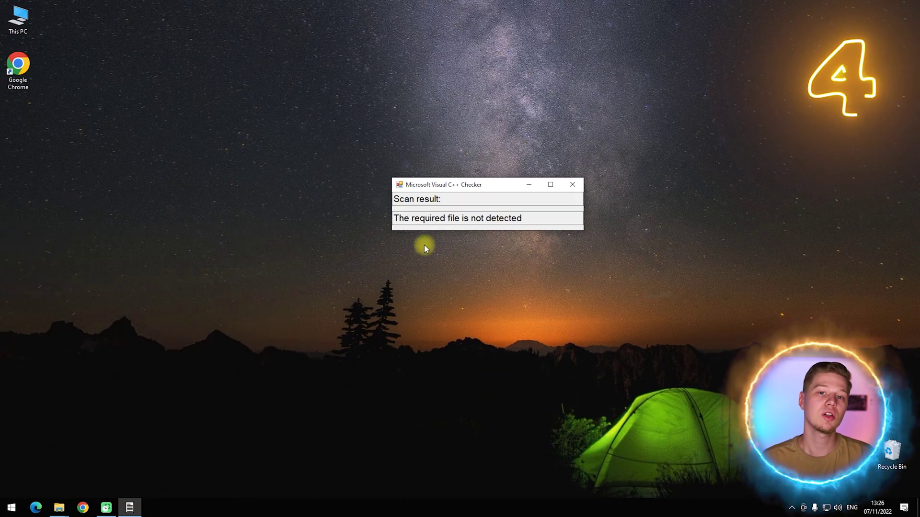
Step: Open MVC_checker's file location from Task Manager's detailed process list
key(ctrl+shift+Escape)
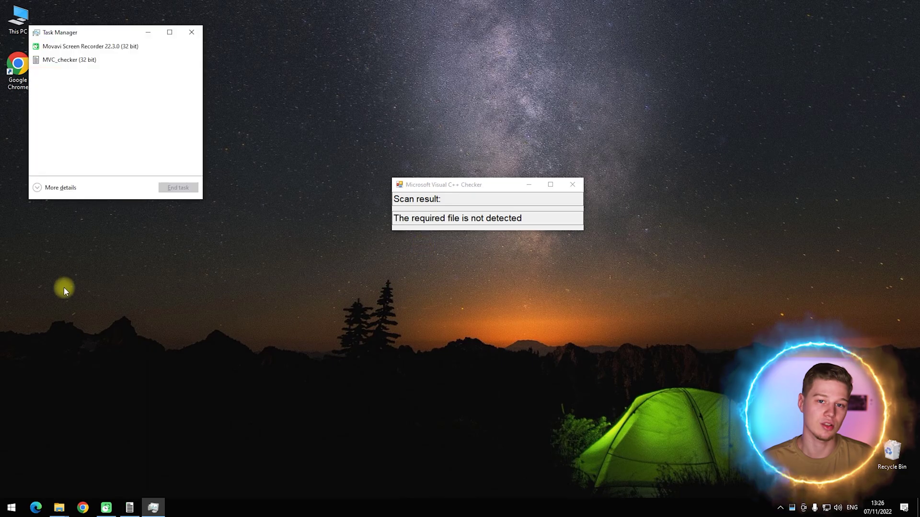
click(60, 188)
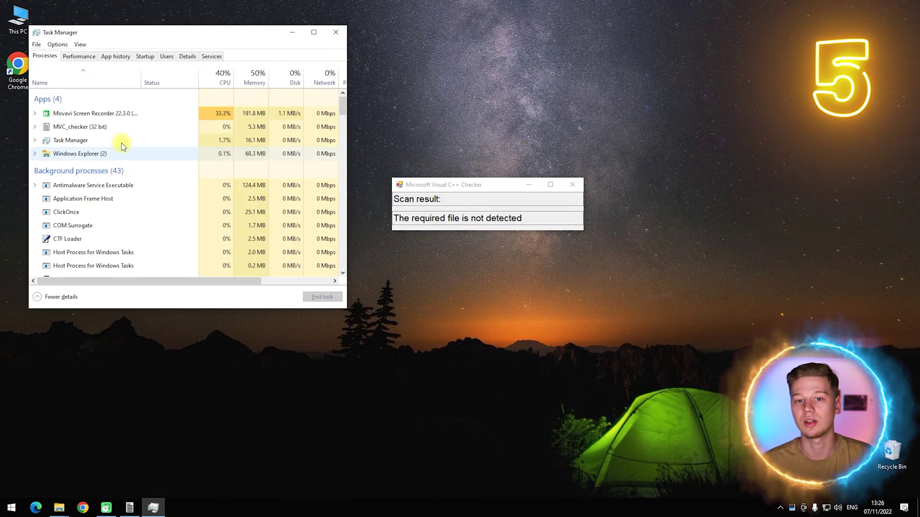
right_click(86, 127)
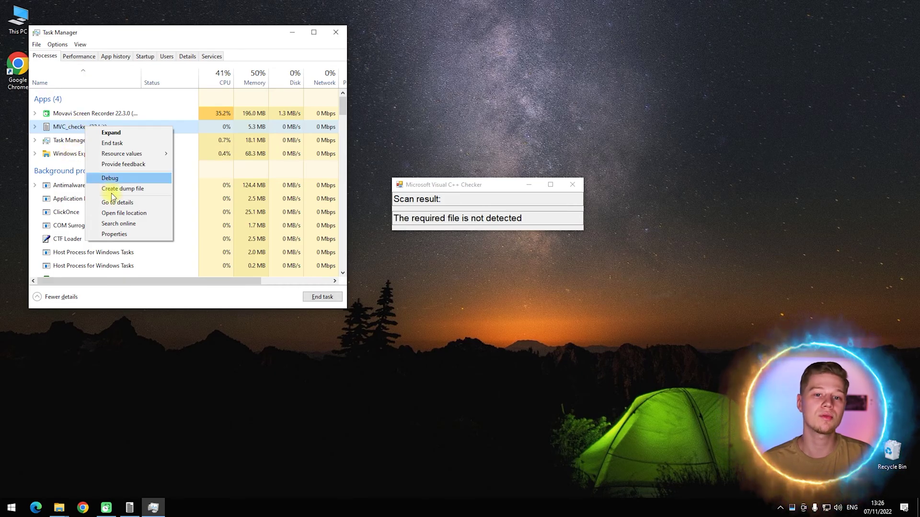
click(125, 214)
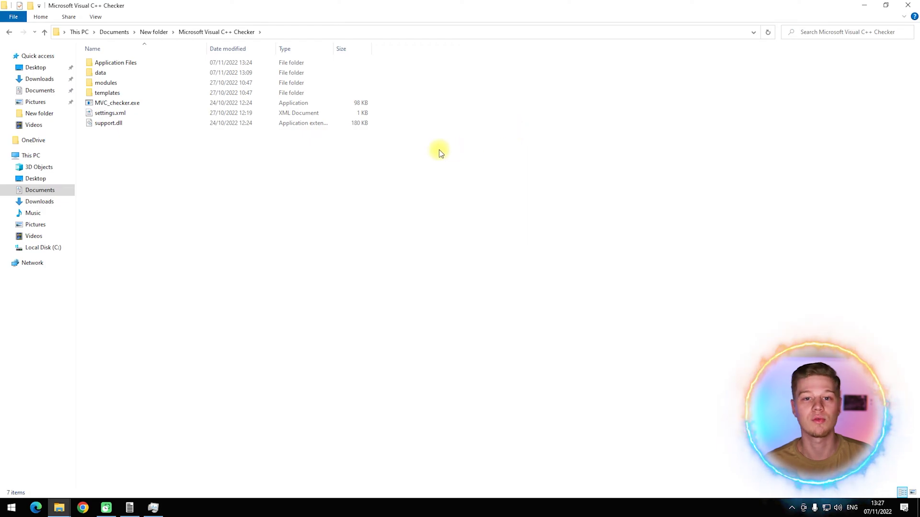
Step: Paste vcruntime140.dll into the Microsoft Visual C++ Checker folder
right_click(436, 121)
click(454, 188)
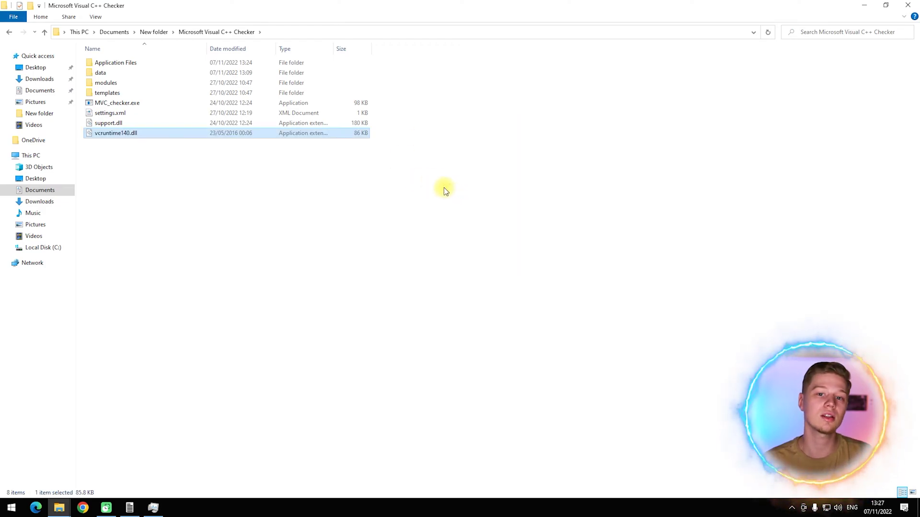
click(392, 135)
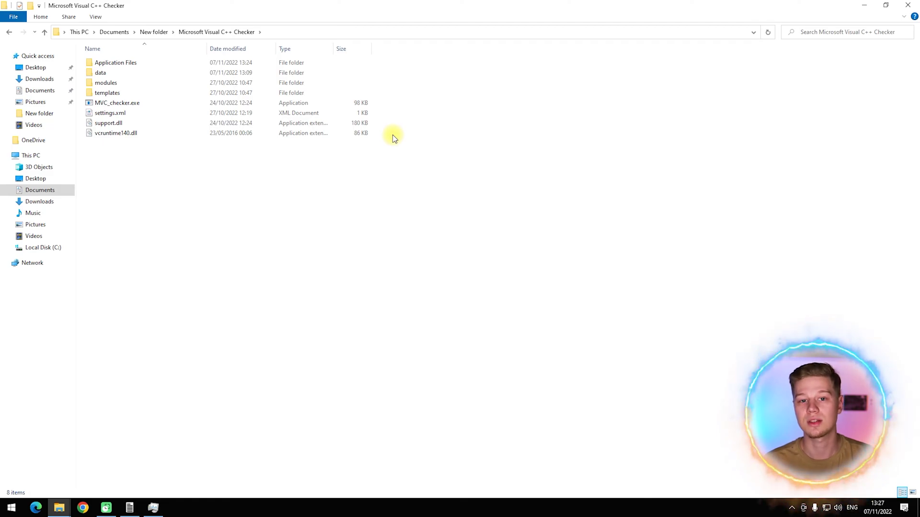
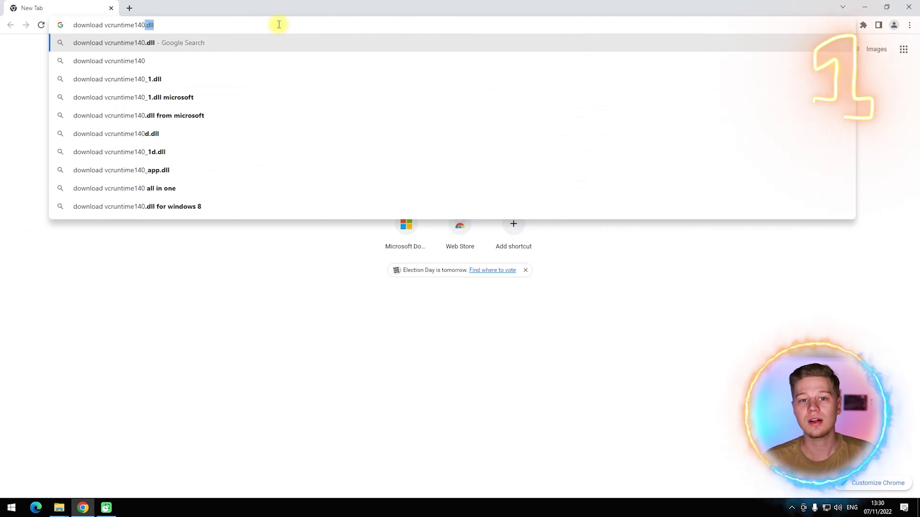
Step: Search for vcruntime140.dll, download the 64-bit 14.28.29115.0 zip from DLL-files.com, and open it
key(Return)
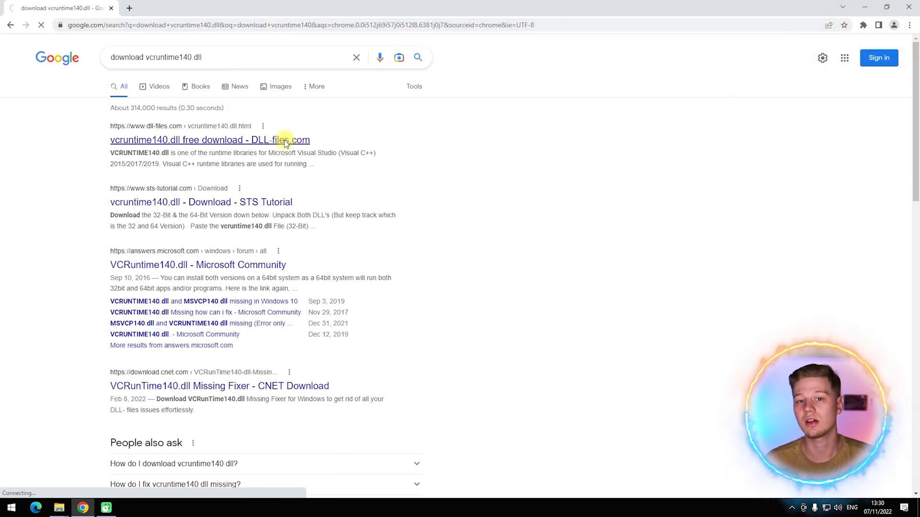
scroll(285, 140, down, 20)
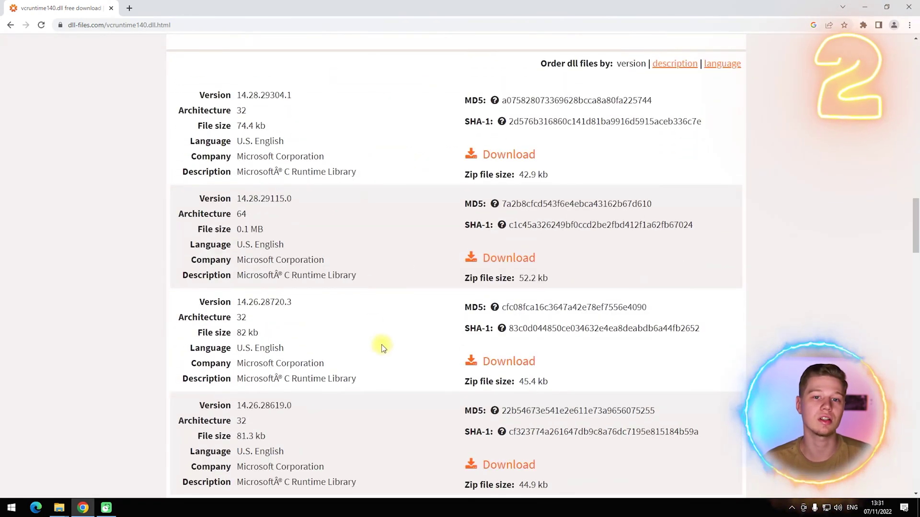
click(508, 266)
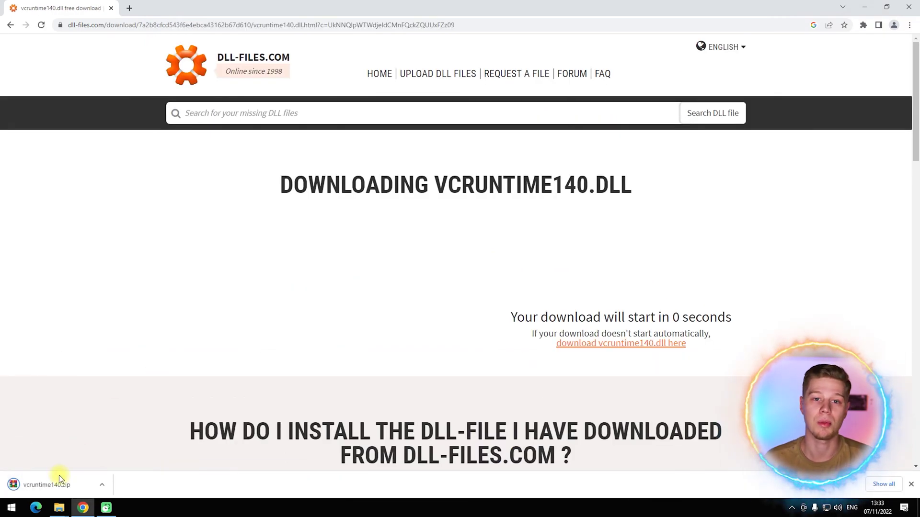
click(59, 483)
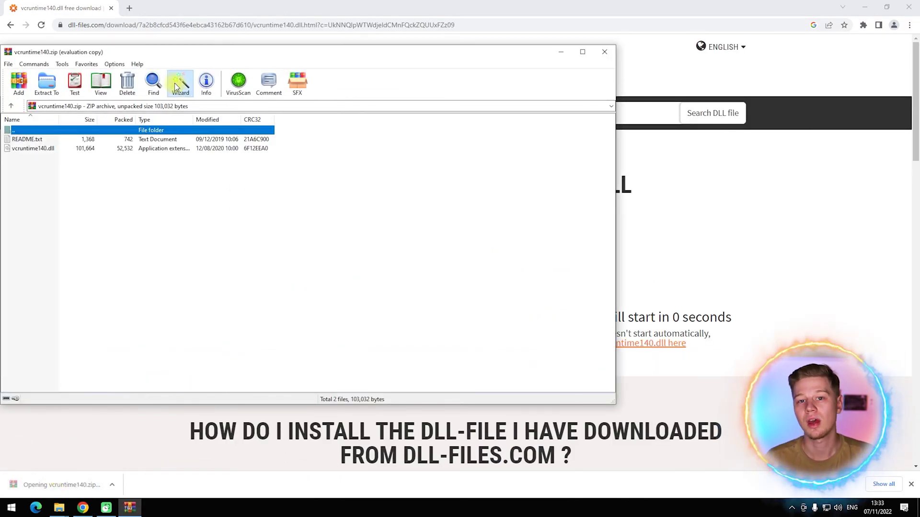
Step: Extract and copy vcruntime140.dll, paste it into the Microsoft Visual C++ Checker folder, replacing the existing file
click(173, 83)
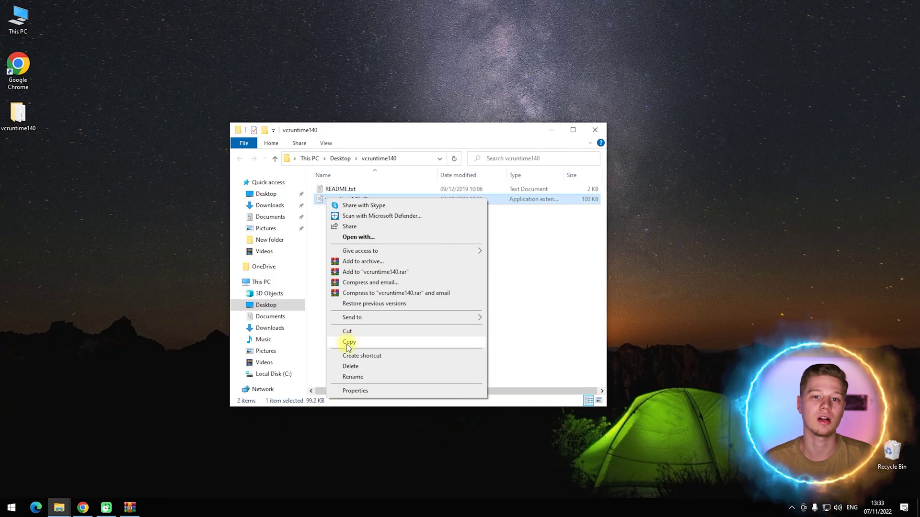
click(349, 342)
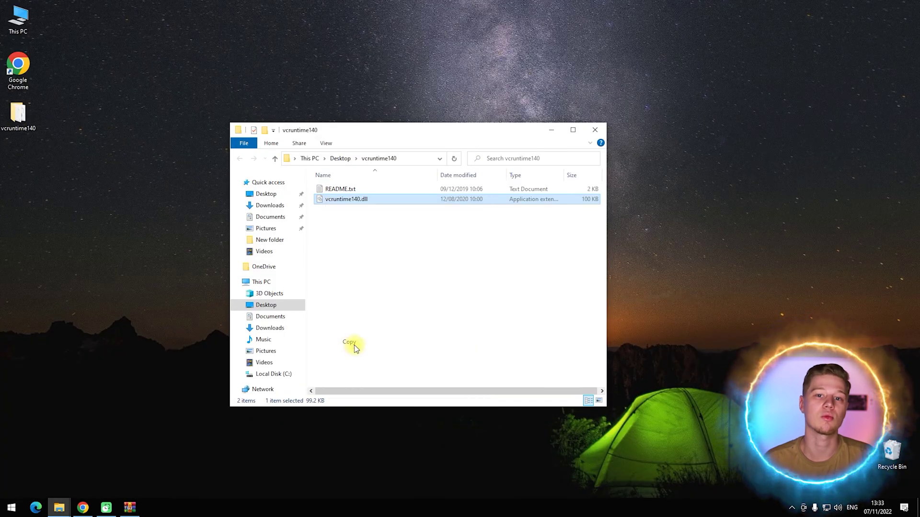
click(85, 511)
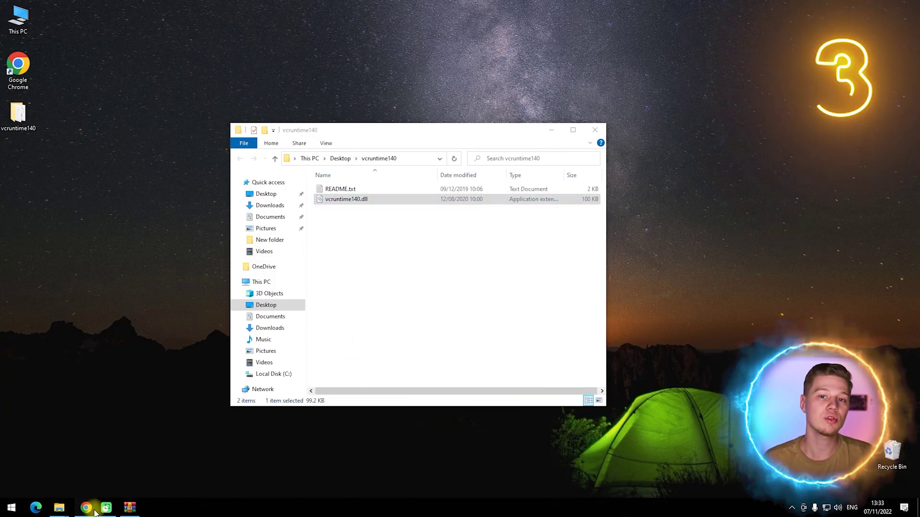
mouse_move(60, 507)
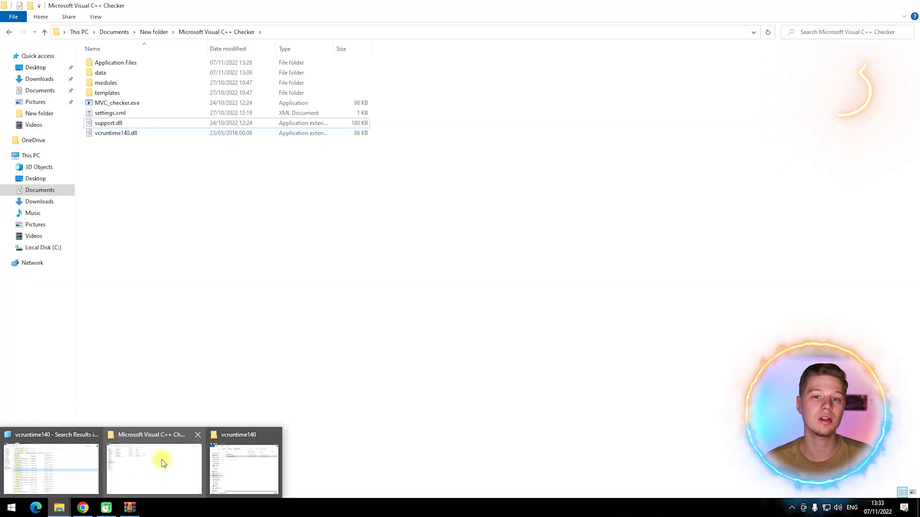
click(162, 459)
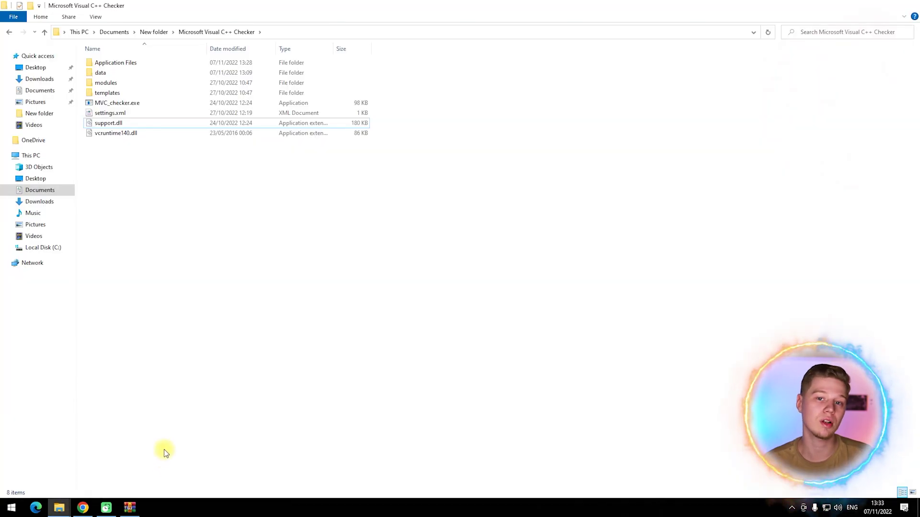
right_click(202, 160)
click(239, 228)
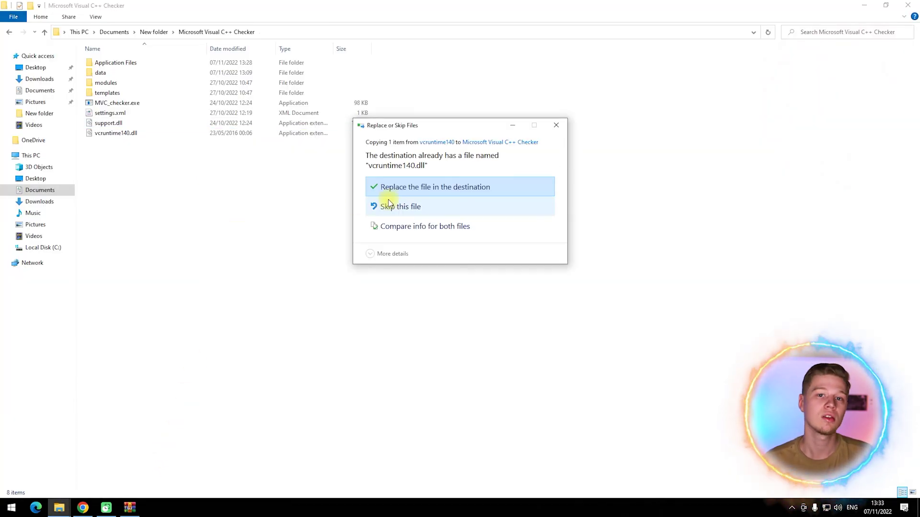
click(447, 186)
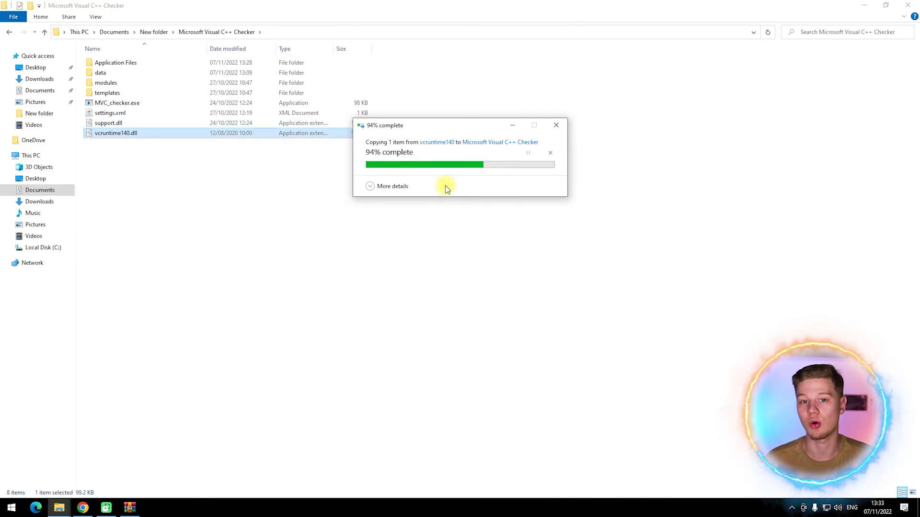